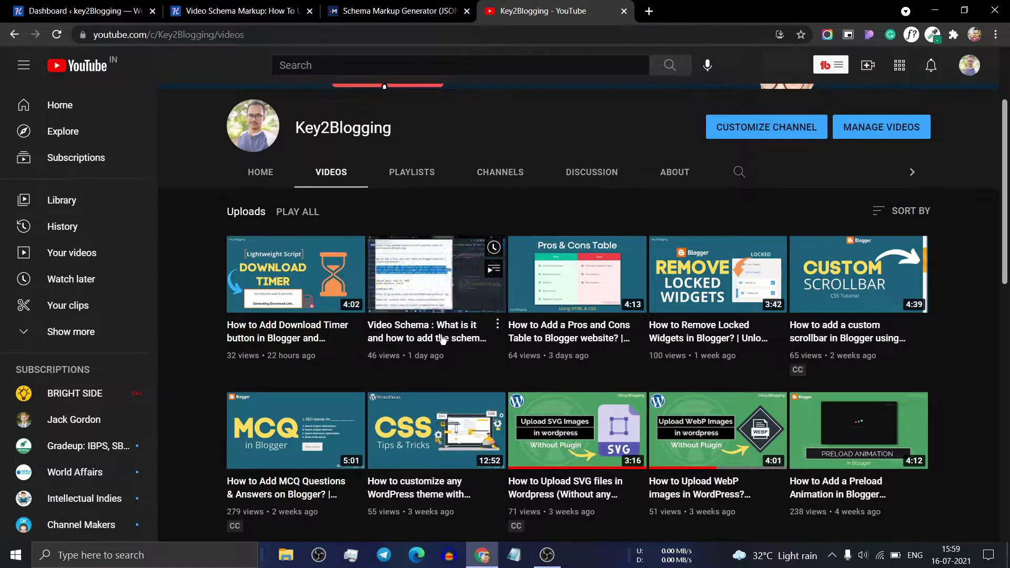
- Switch to the Schema Markup Generator and copy the generated Video JSON-LD markup
left_click(419, 13)
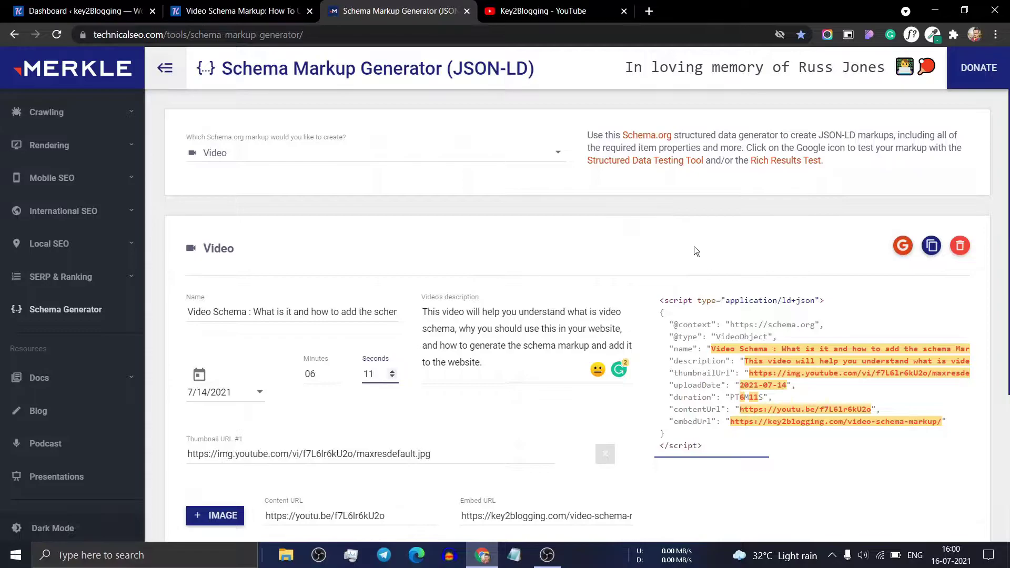
left_click(932, 246)
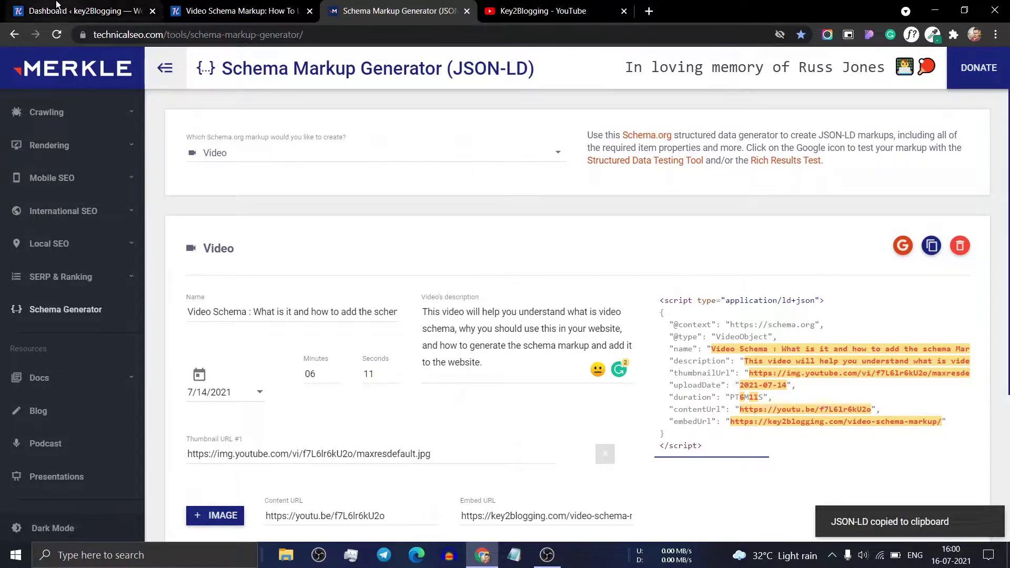
- In the WordPress dashboard, open the post "Video Schema Markup: How to use this for Better Search Visibility?" for editing
left_click(79, 10)
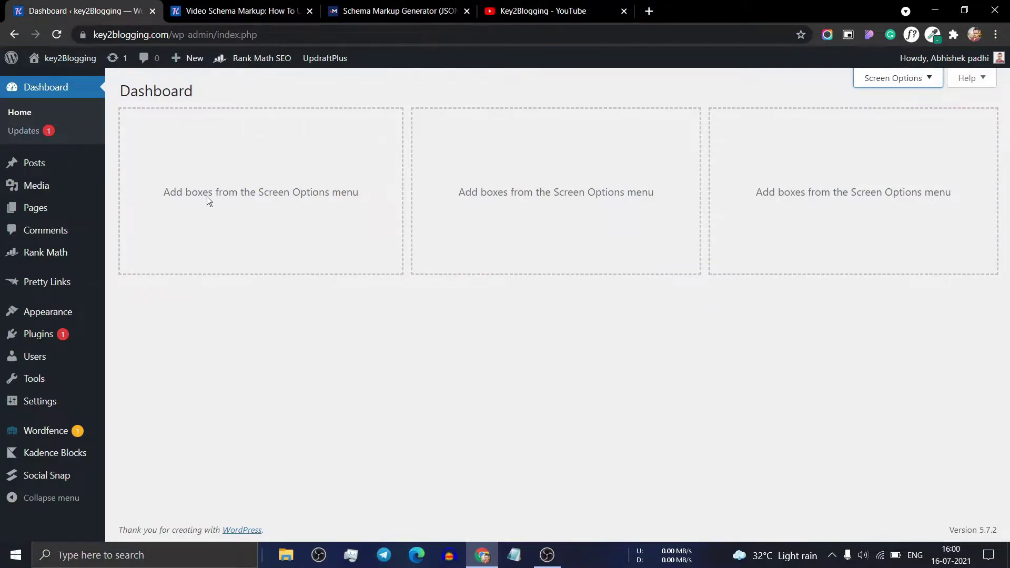
left_click(36, 164)
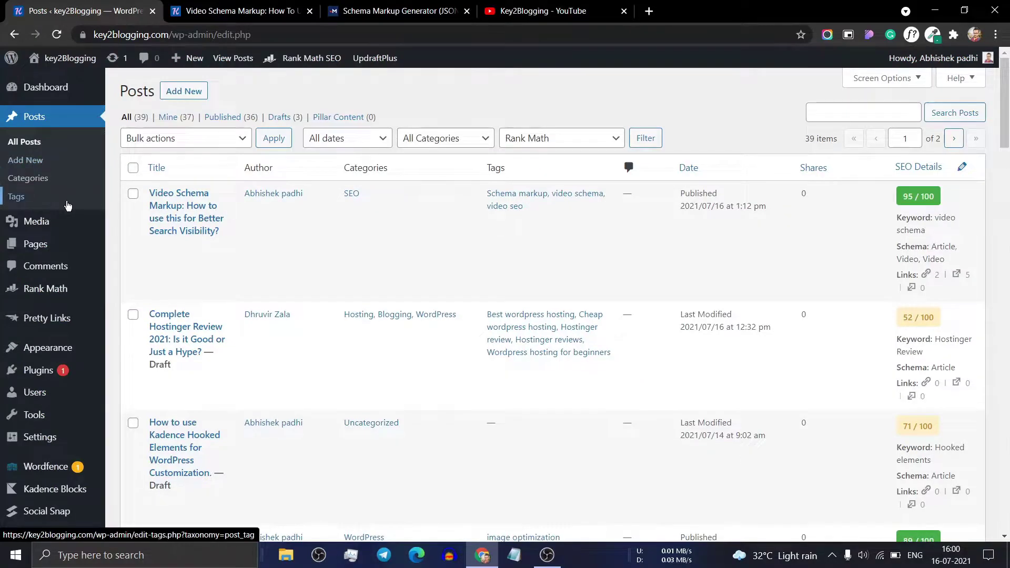
mouse_move(147, 211)
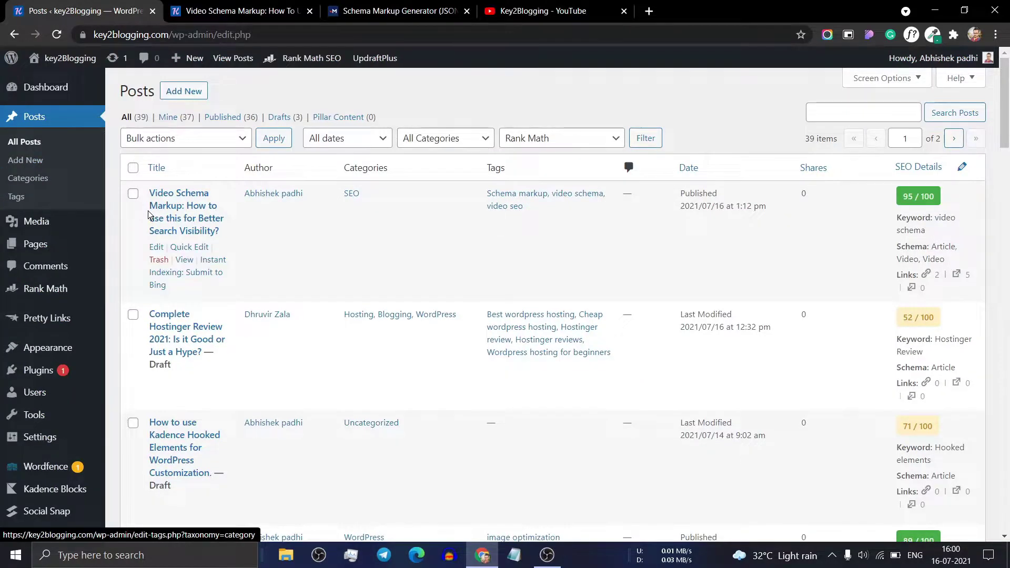
left_click(157, 247)
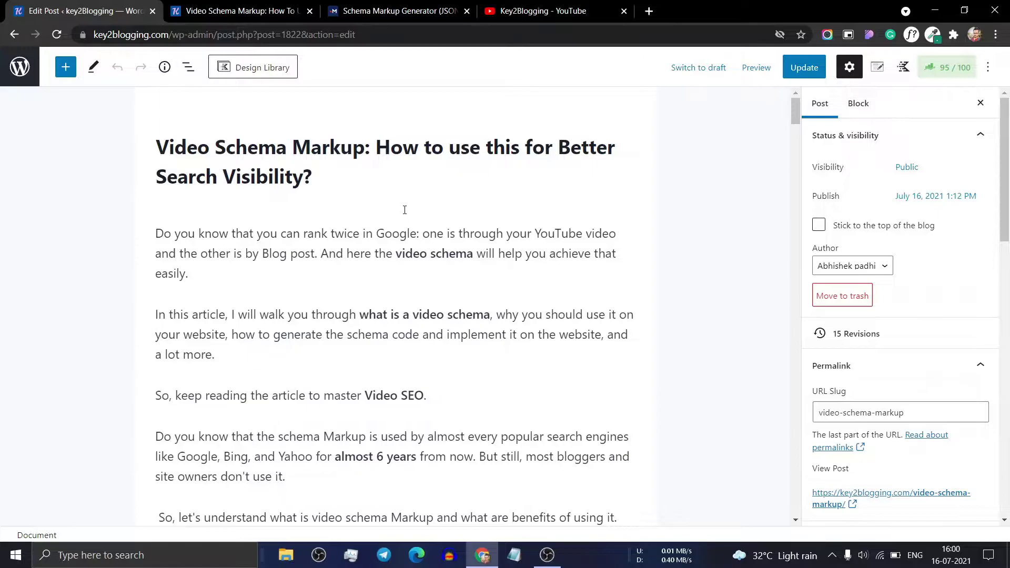
- Enable the Custom fields panel in the post editor's preferences and reload the page
left_click(990, 70)
scroll(889, 190, "down", 2)
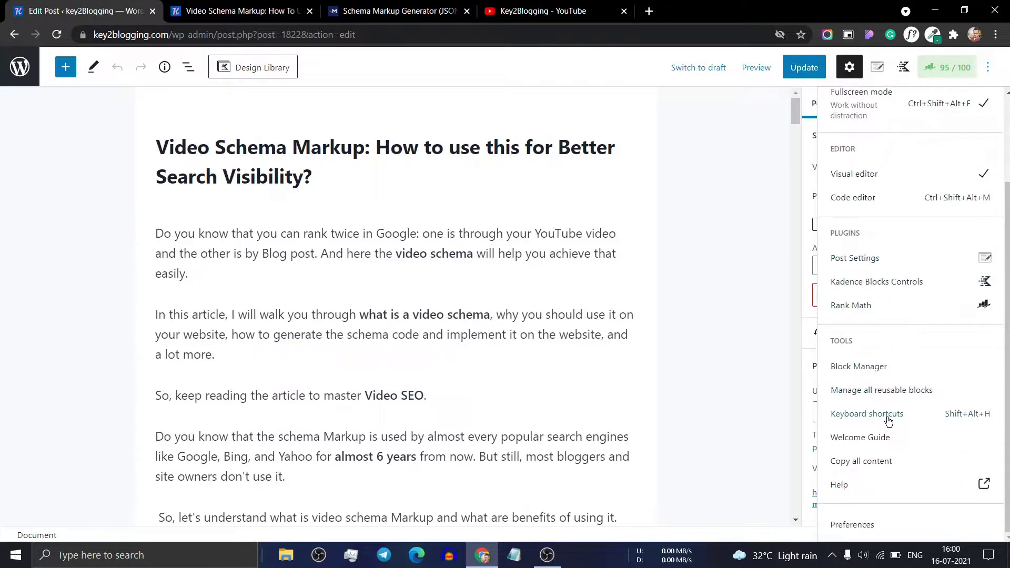
left_click(854, 525)
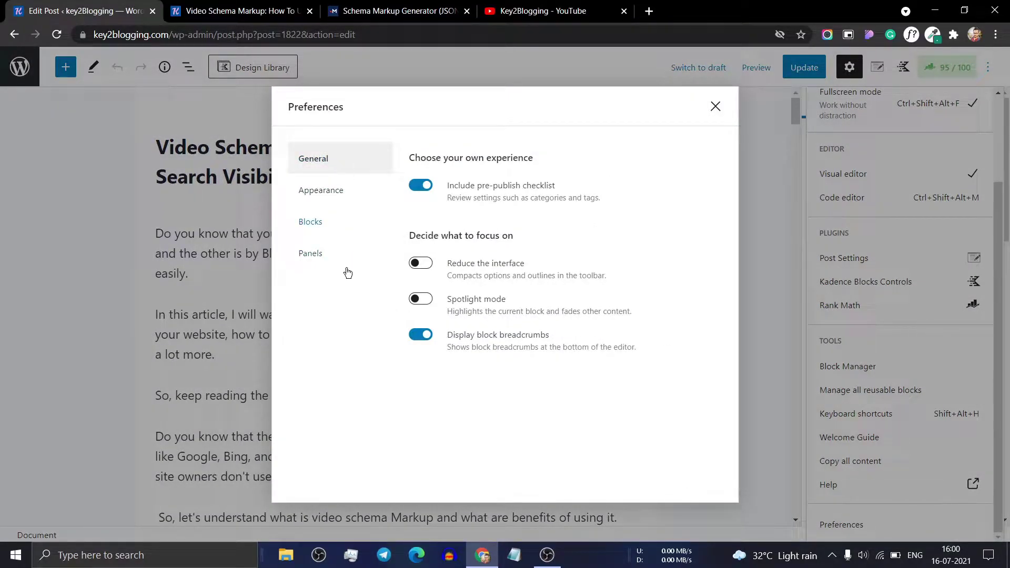
left_click(316, 256)
scroll(347, 358, "down", 1)
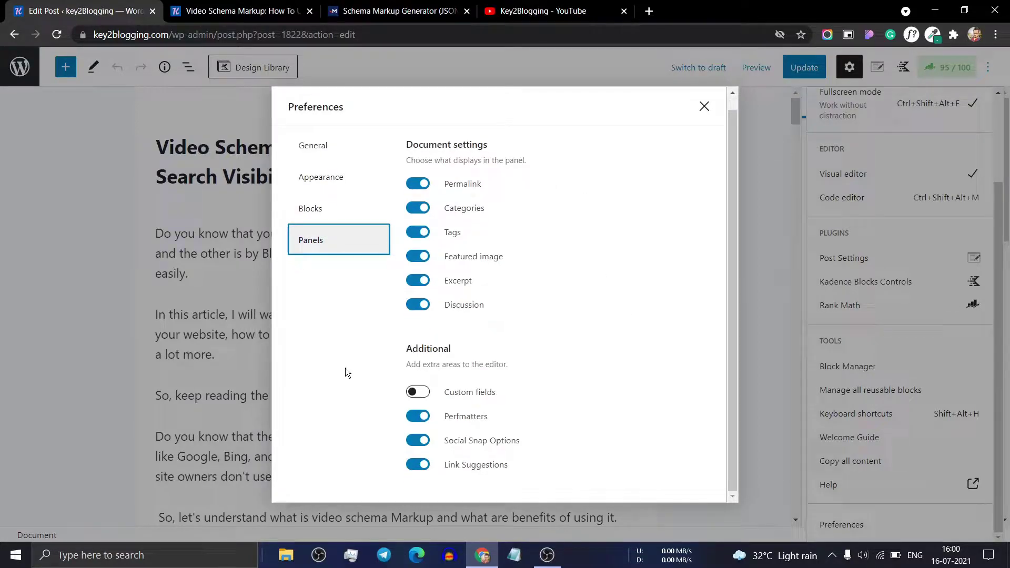
left_click(421, 393)
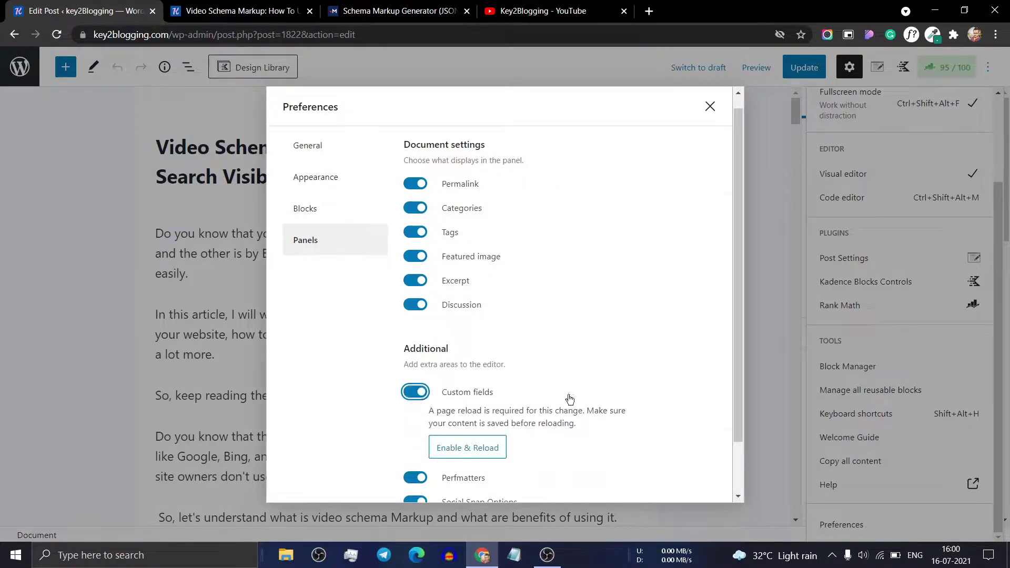
scroll(600, 389, "down", 2)
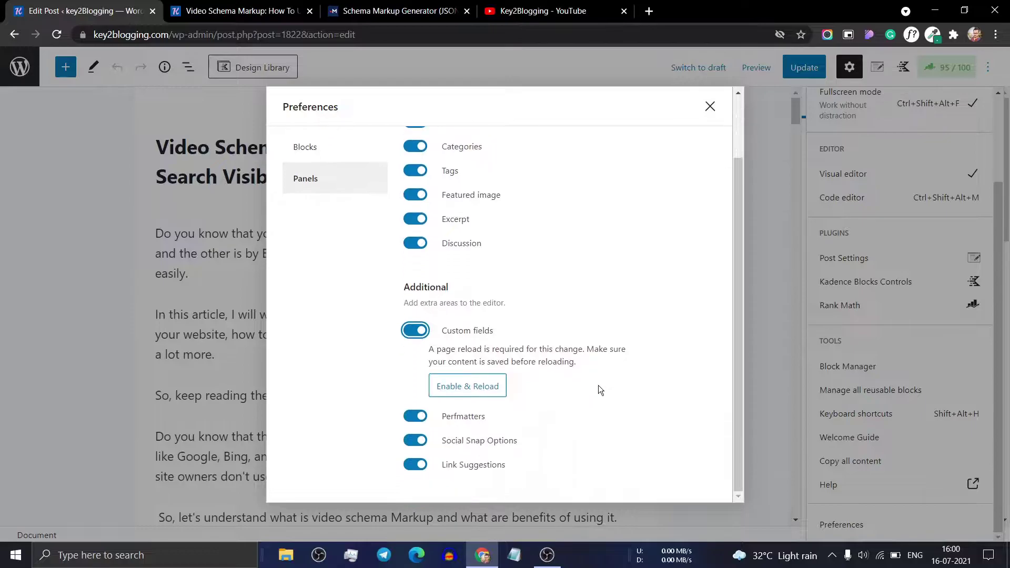
left_click(466, 387)
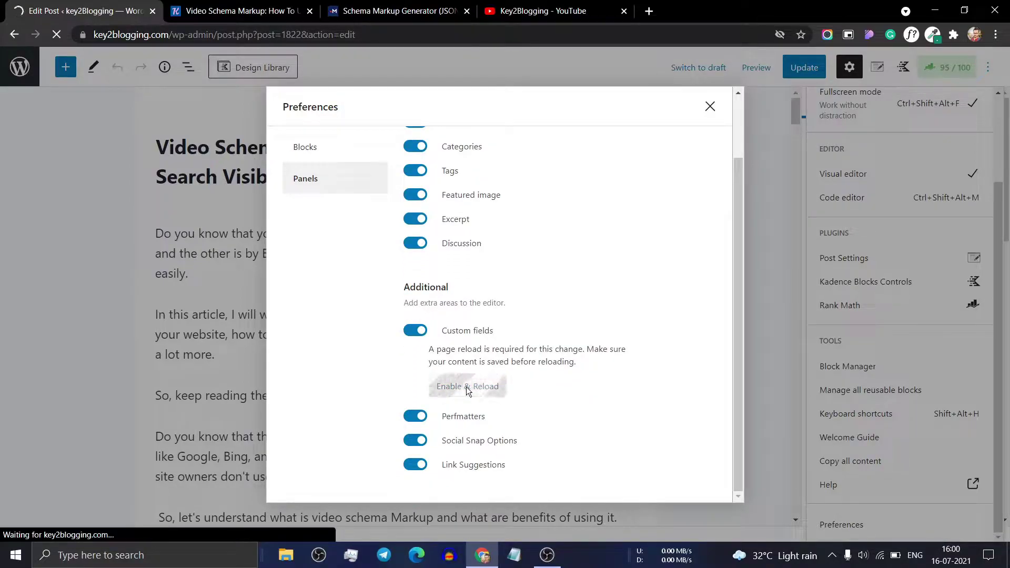
- Fill in a new custom field below the post with the name "schema" and the copied JSON-LD markup as its value
scroll(519, 292, "down", 10)
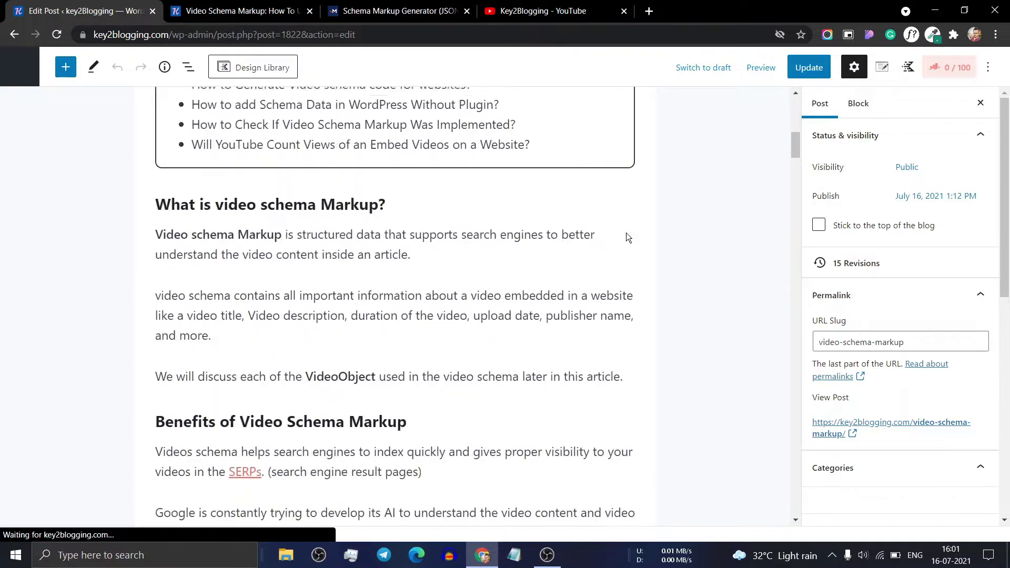
scroll(794, 143, "down", 20)
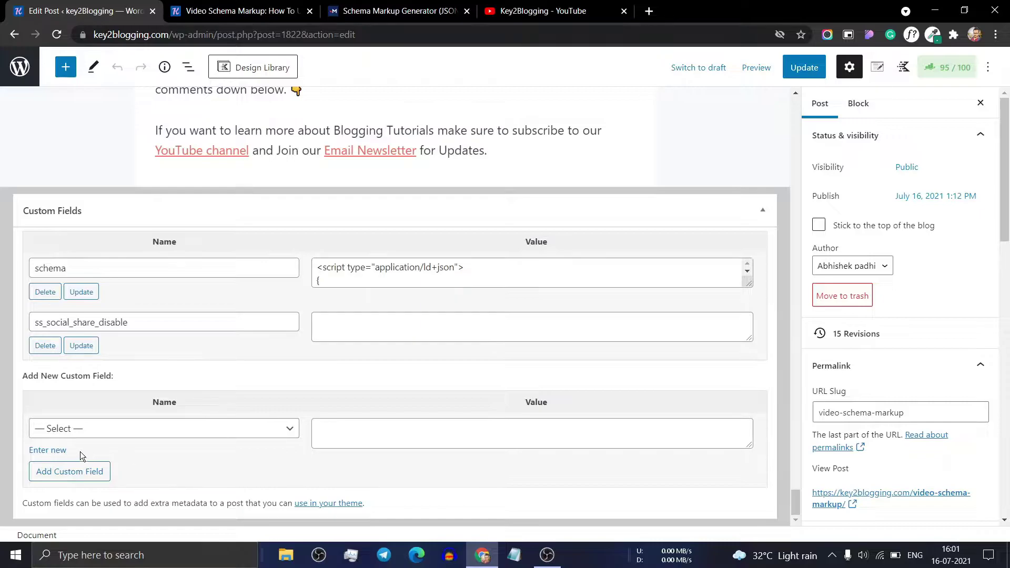
left_click(52, 452)
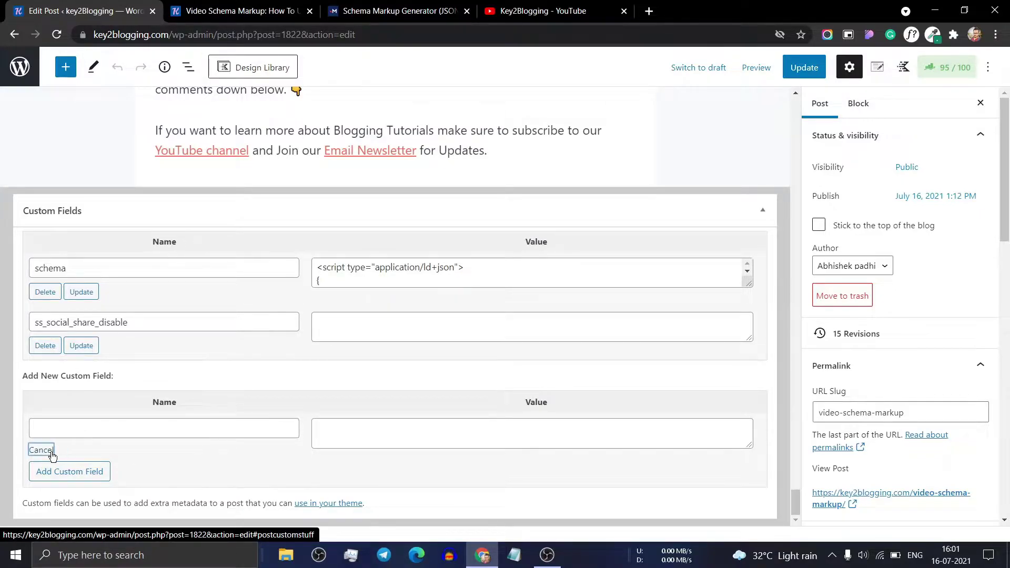
left_click(68, 426)
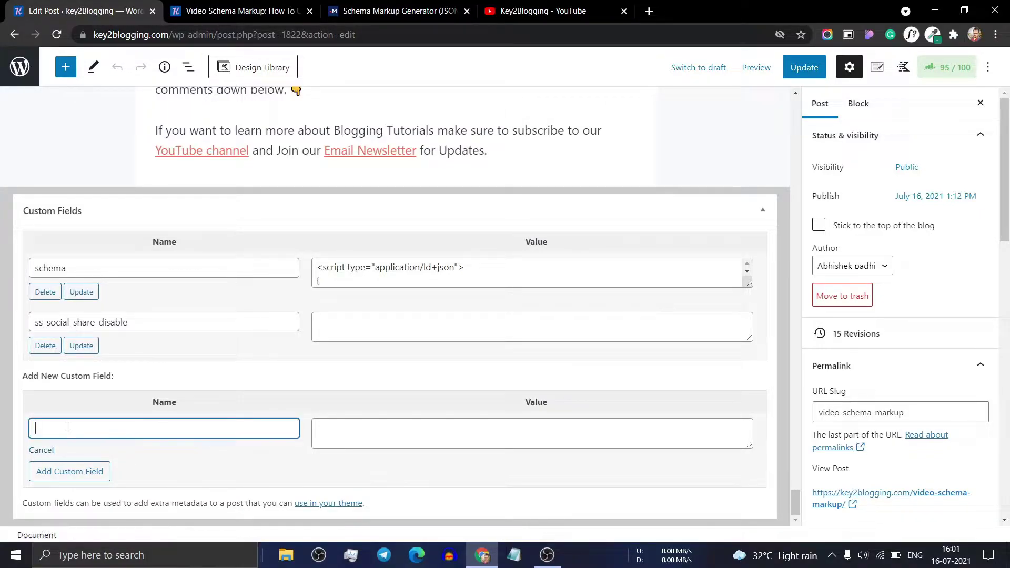
type("schema")
left_click(406, 436)
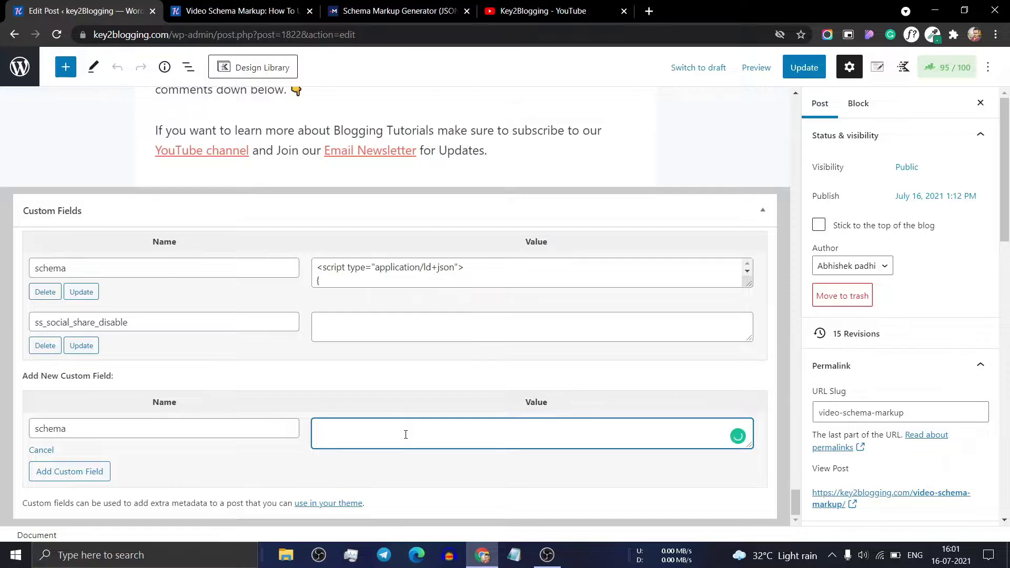
key("ctrl+v")
left_click(182, 452)
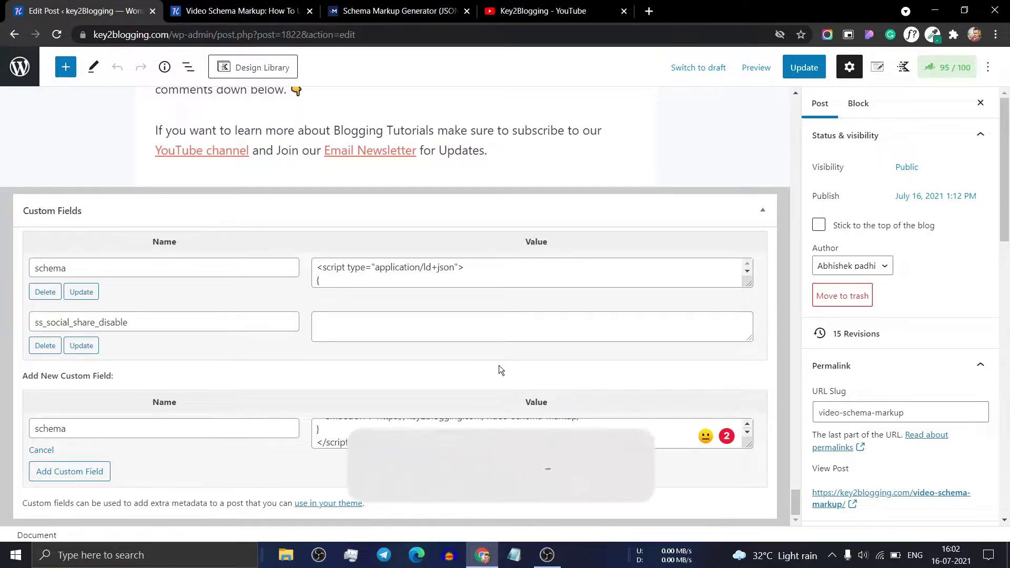
- Leave the post editor and open the Theme Editor for the site's theme files
left_click(24, 70)
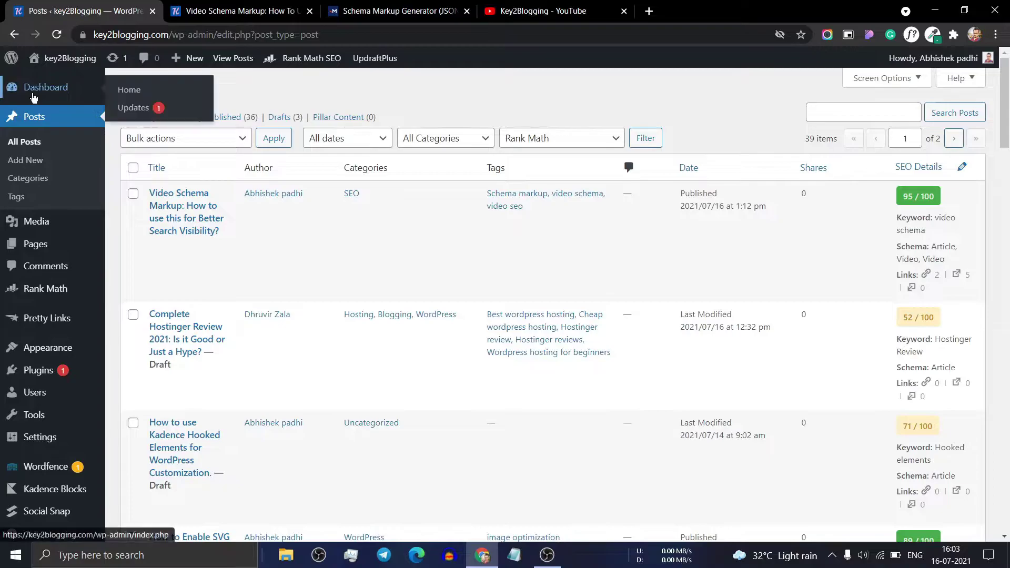
mouse_move(50, 350)
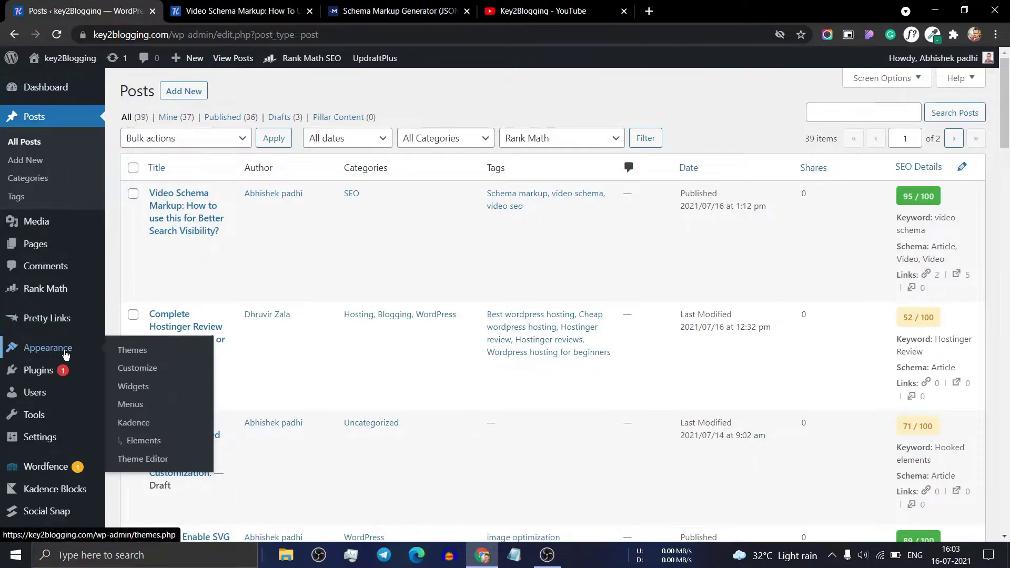
left_click(153, 462)
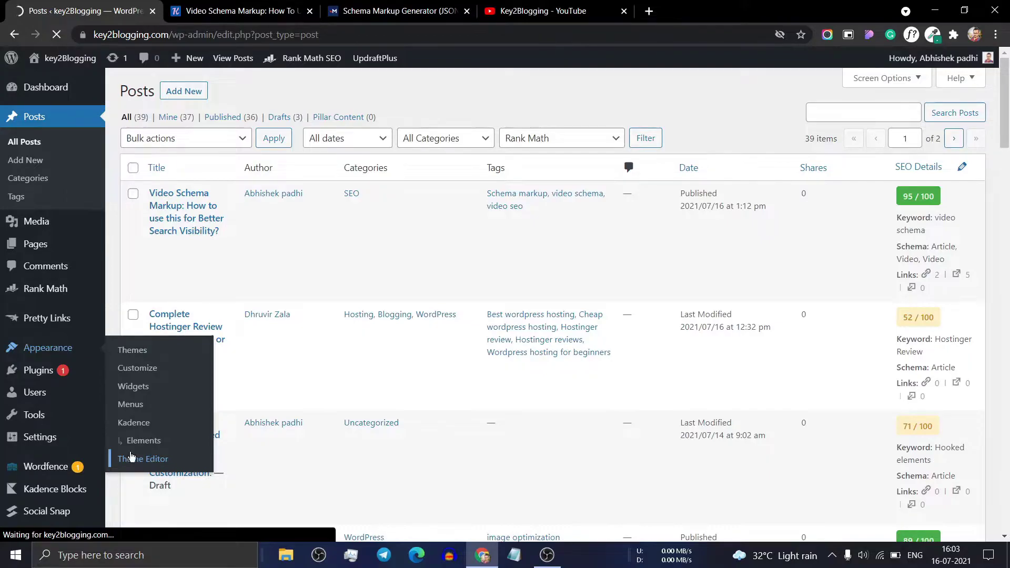
- Copy the get_post_meta schema PHP snippet from Step-3 of the published article's section on adding schema data without a plugin
key("ctrl+Tab")
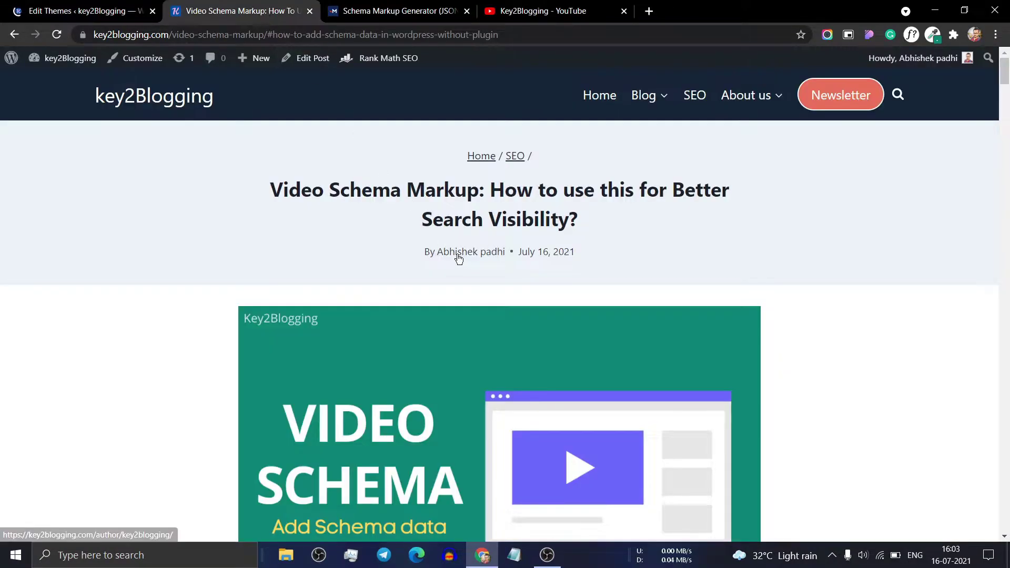
scroll(679, 286, "down", 10)
scroll(571, 278, "down", 2)
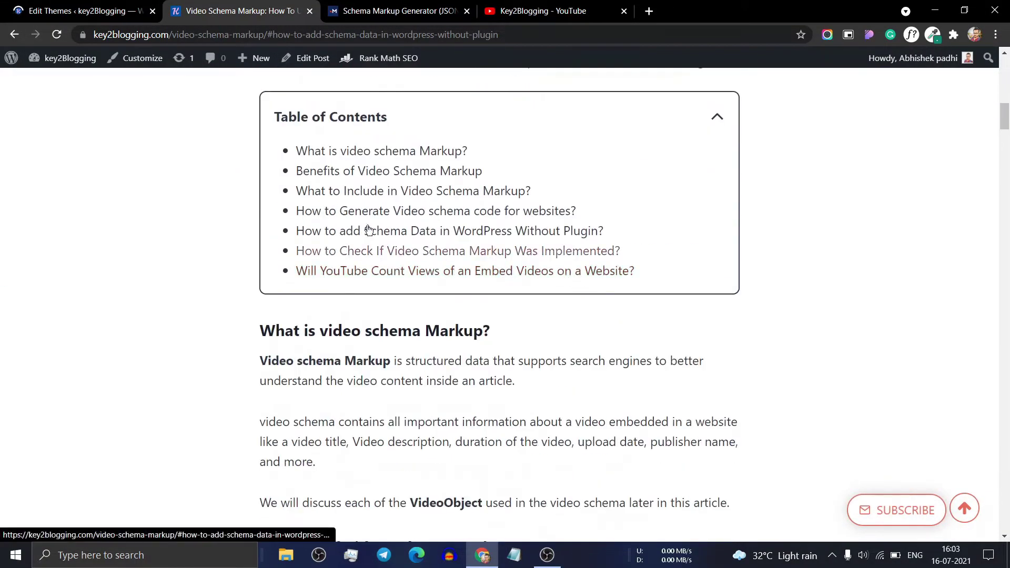
left_click(444, 236)
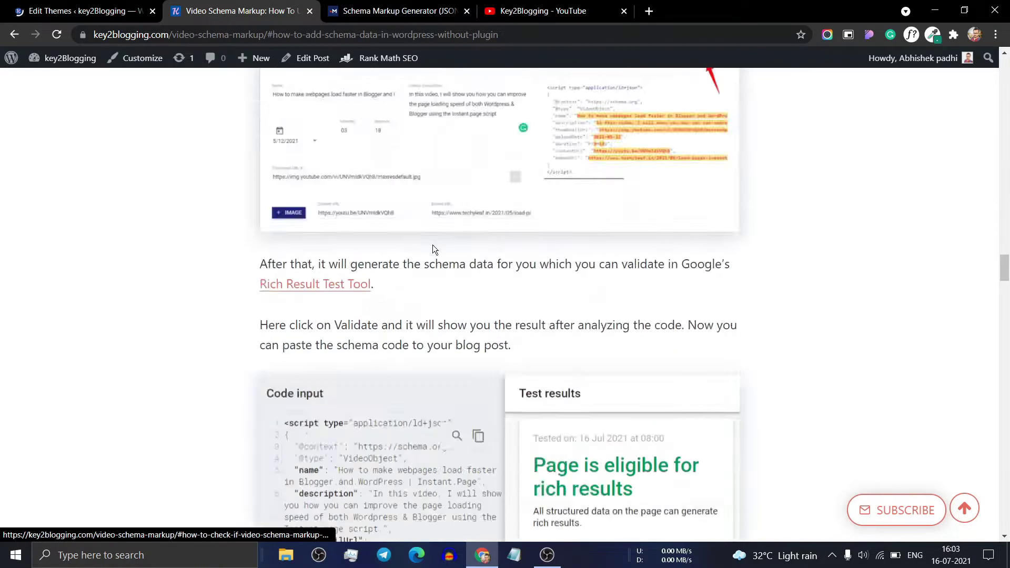
scroll(458, 316, "down", 5)
scroll(466, 336, "down", 5)
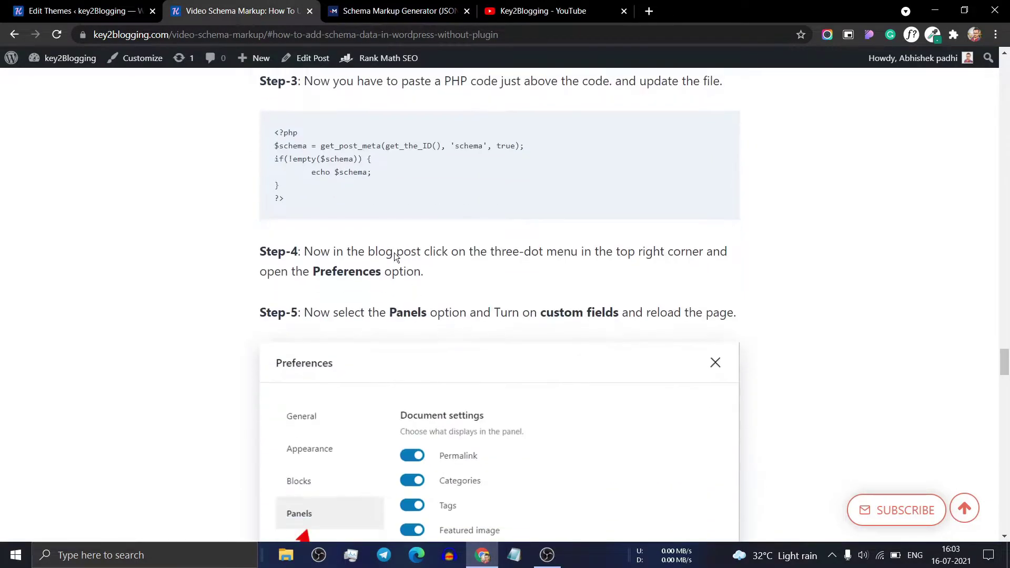
left_click_drag(274, 131, 330, 200)
key("ctrl+c")
scroll(330, 200, "up", 6)
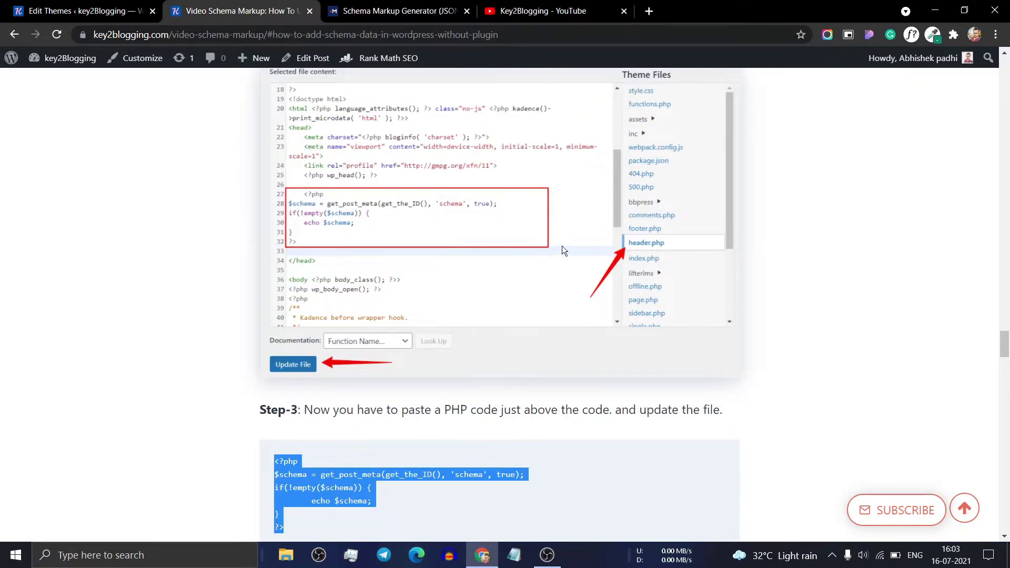
- Insert the copied PHP snippet just above the closing head tag in Kadence's header.php, set off by blank lines, and update the file
left_click(79, 11)
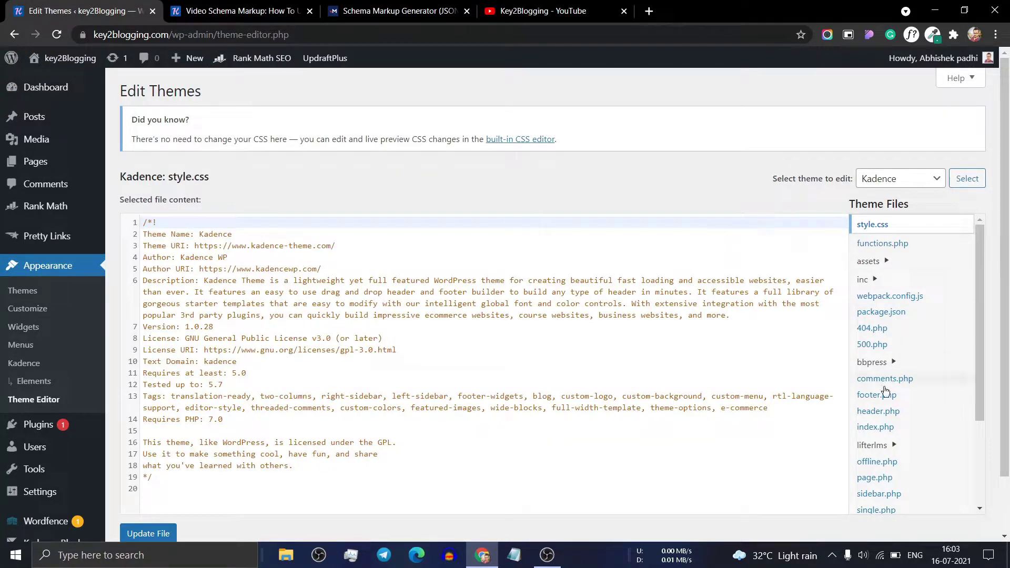
left_click(883, 417)
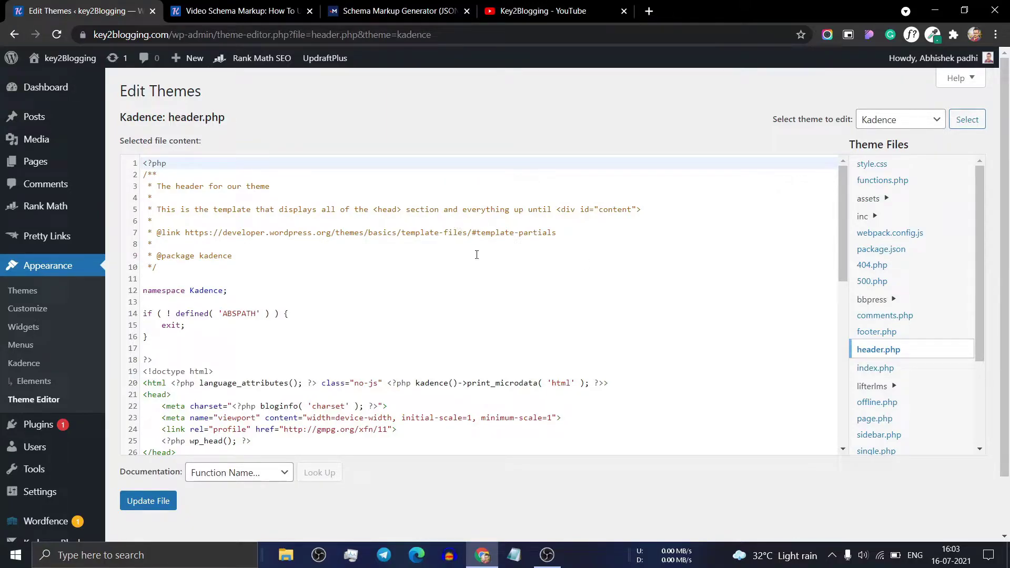
scroll(412, 296, "down", 4)
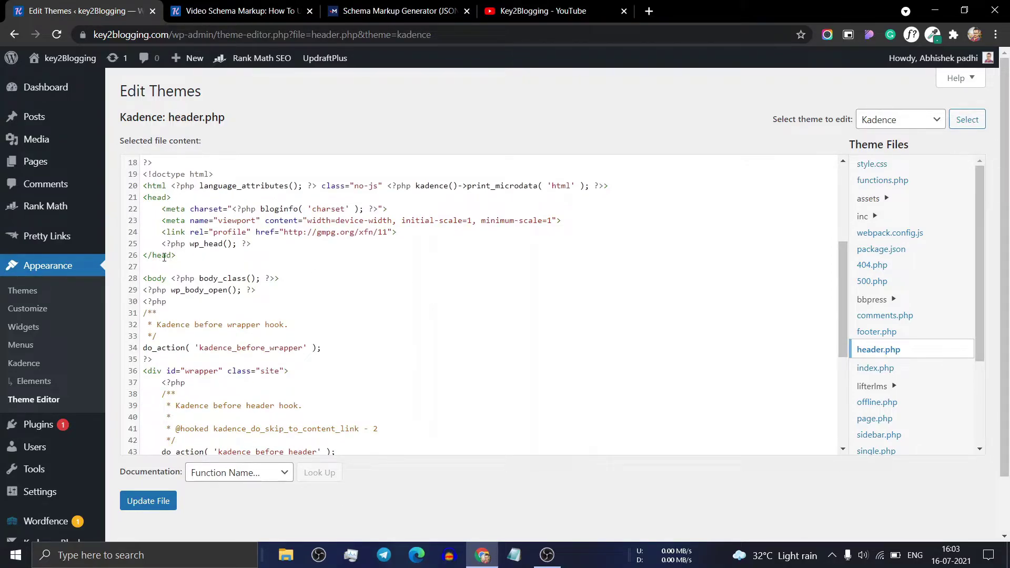
left_click(265, 242)
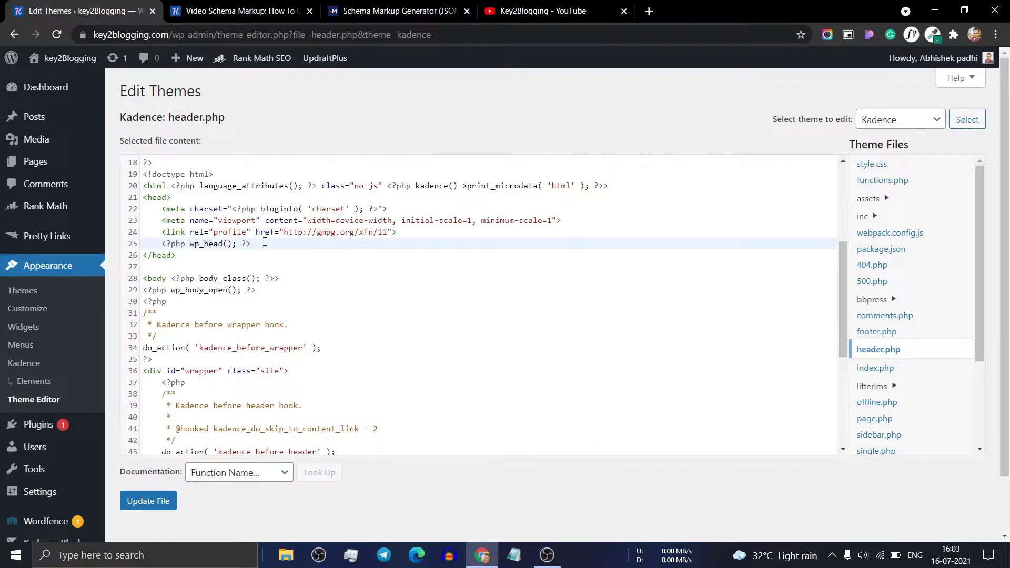
key("Return")
key("Return")
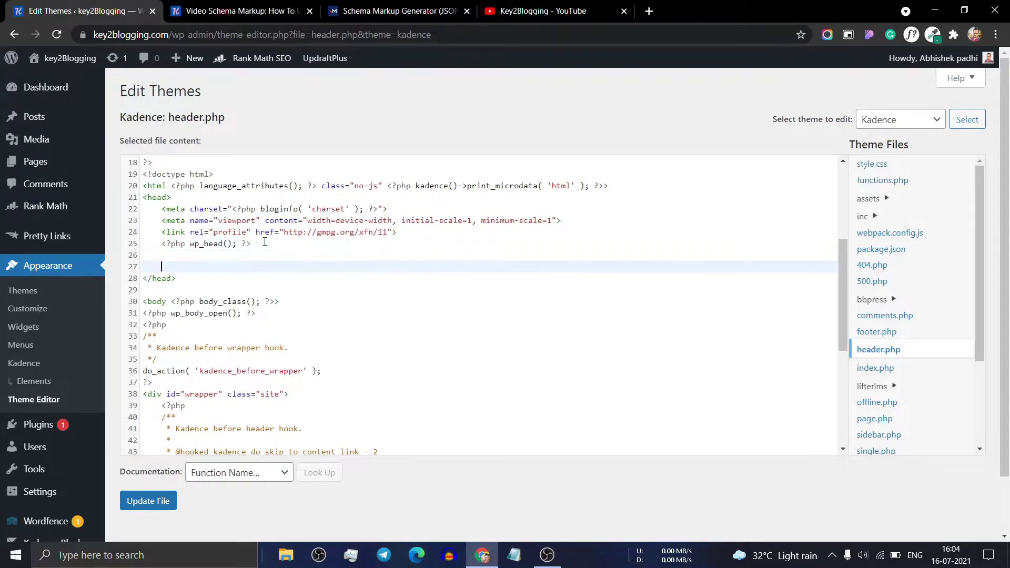
key("Return")
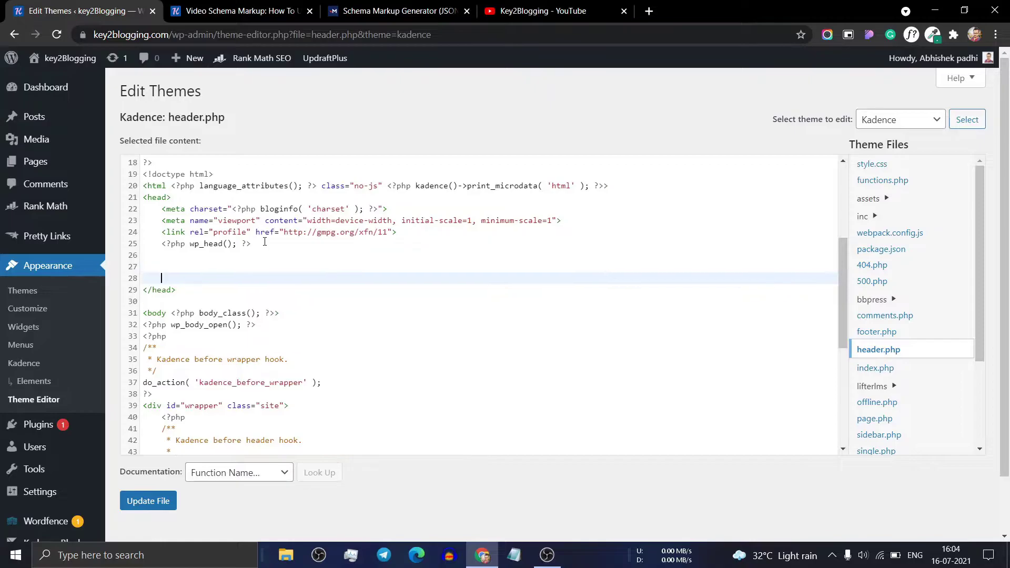
key("Up")
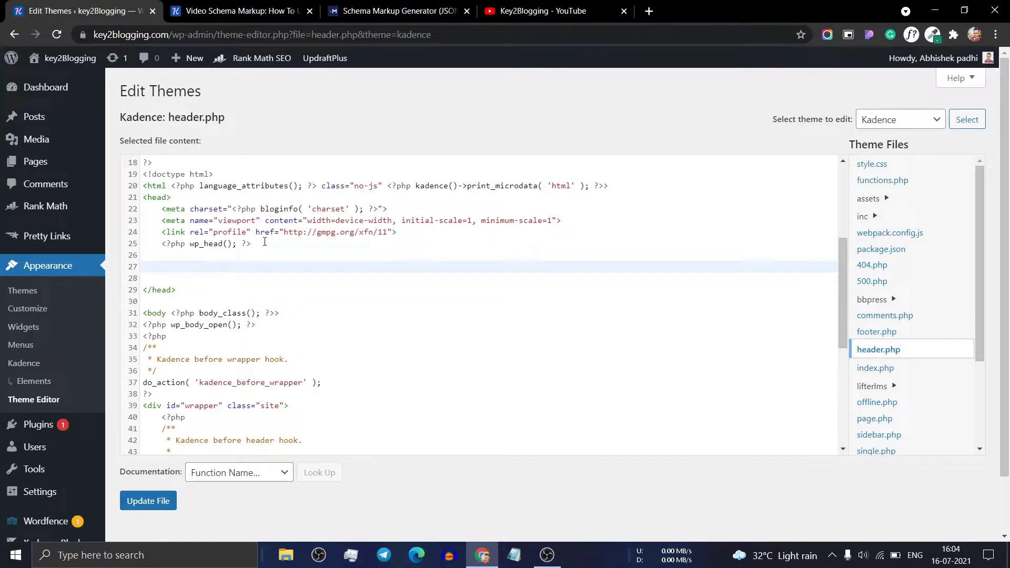
key("ctrl+v")
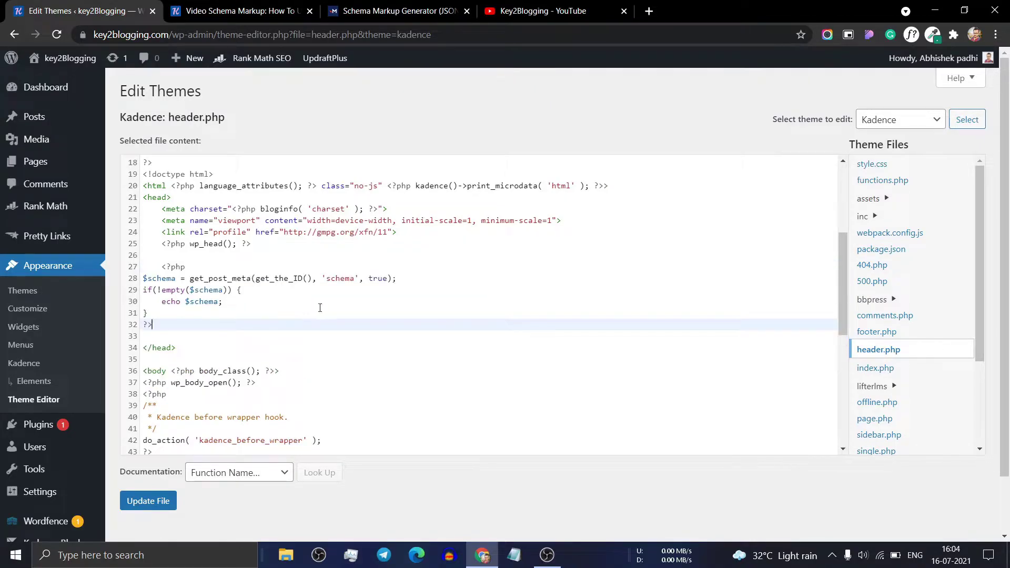
left_click(160, 503)
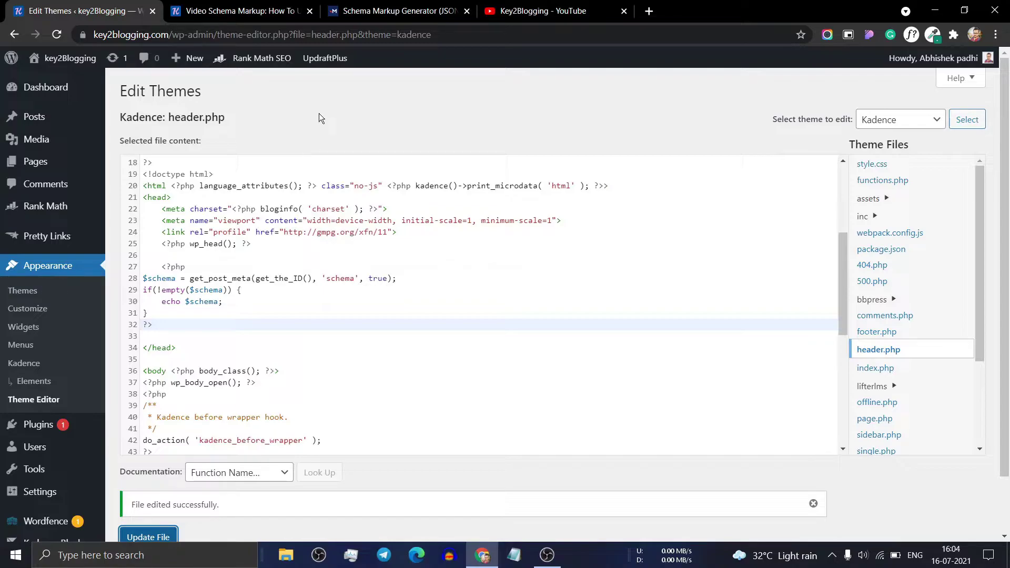
- Open the settings of Rank Math's Schema (Structured Data) module and examine the Autodetect Video option for posts
left_click(45, 90)
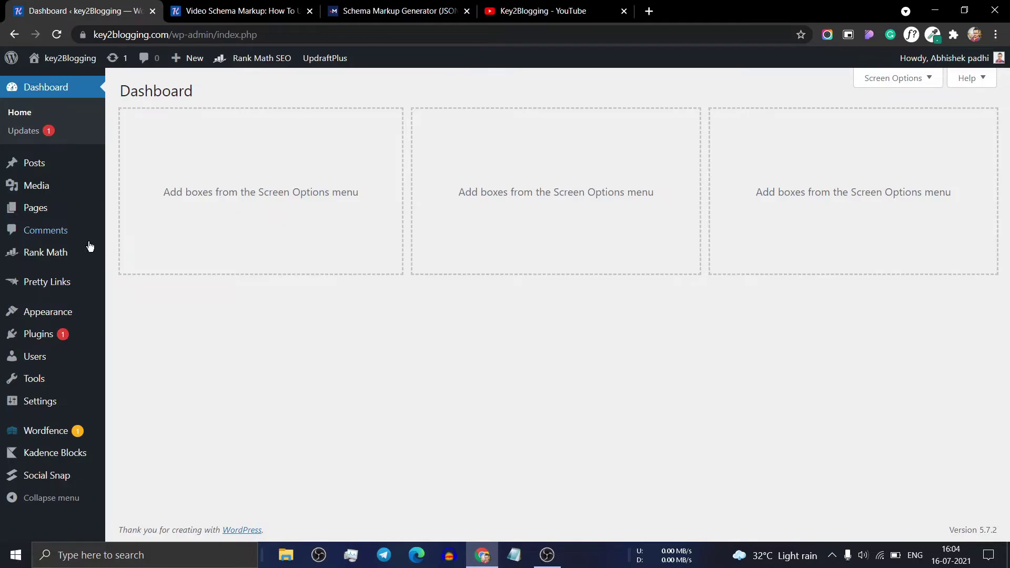
mouse_move(45, 254)
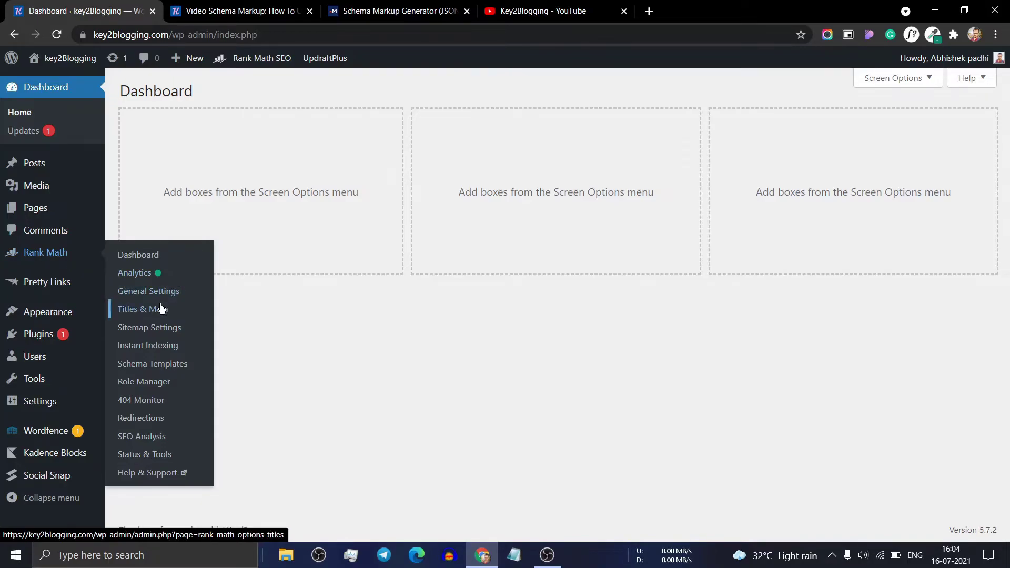
left_click(154, 257)
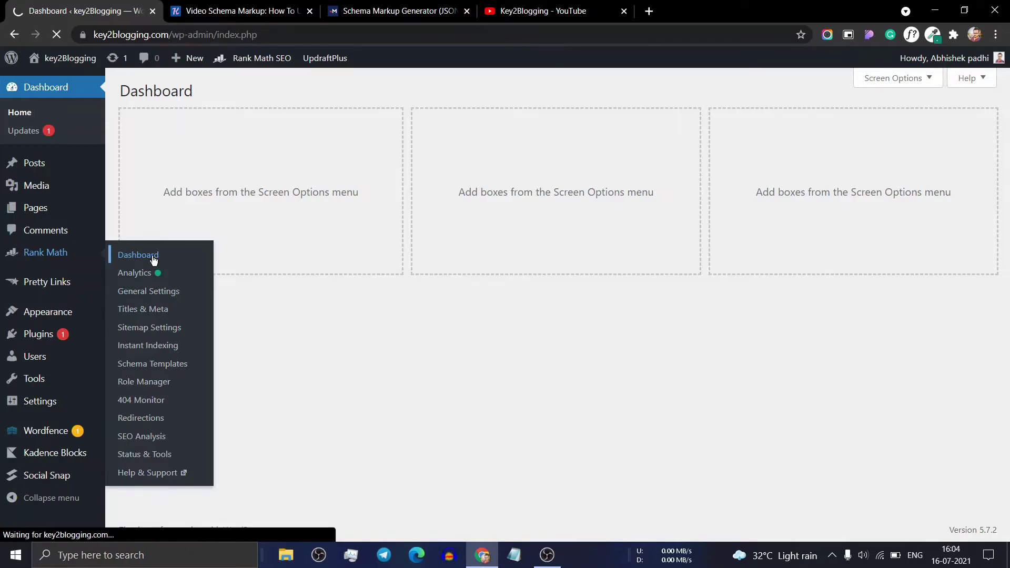
scroll(513, 230, "down", 15)
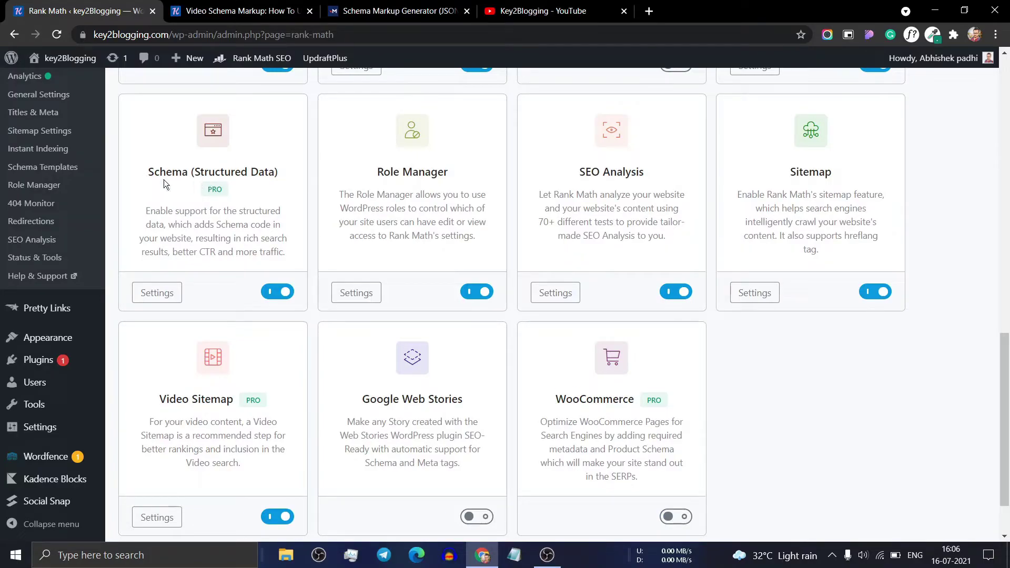
left_click(168, 298)
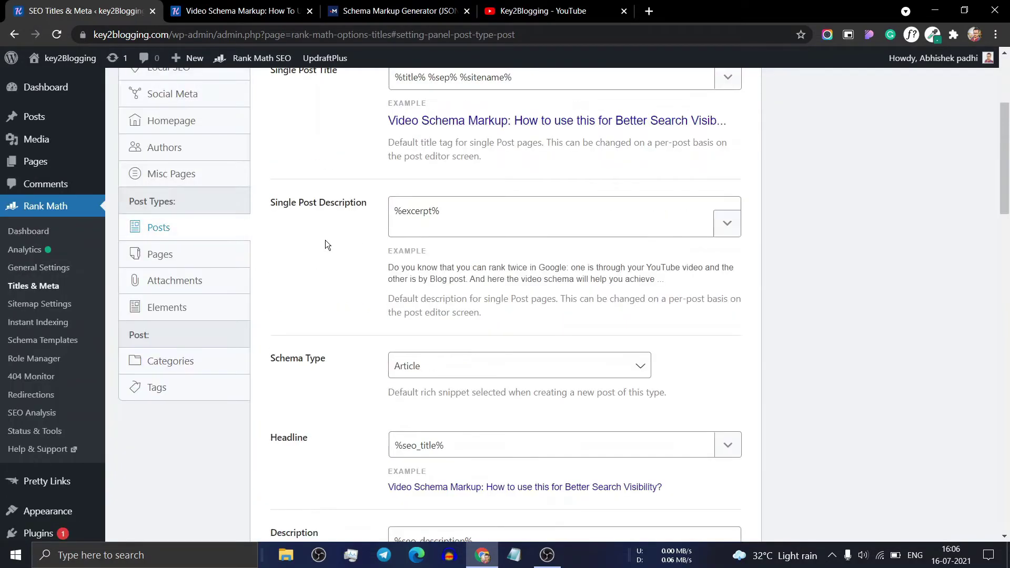
scroll(326, 240, "down", 10)
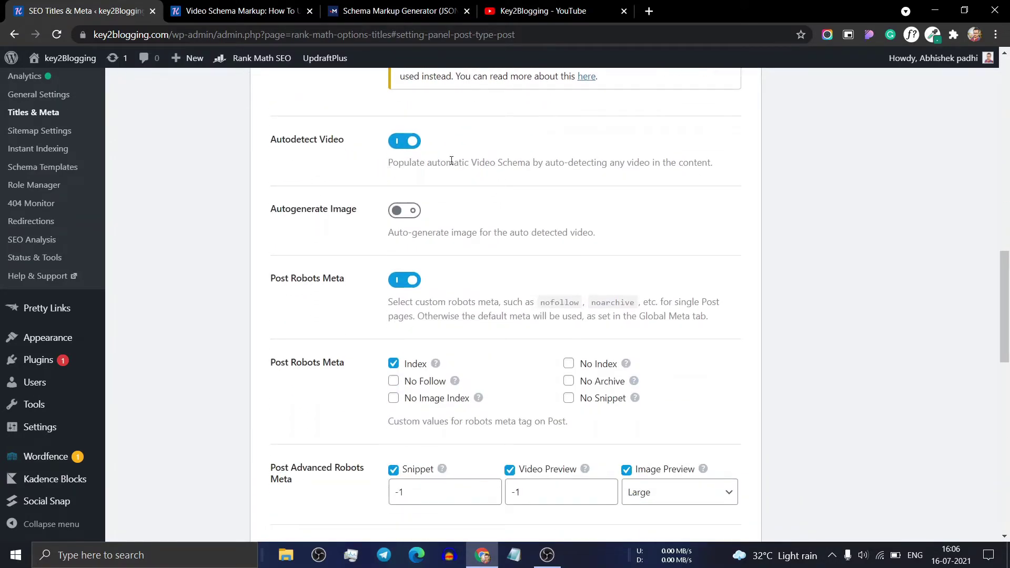
scroll(453, 162, "up", 1)
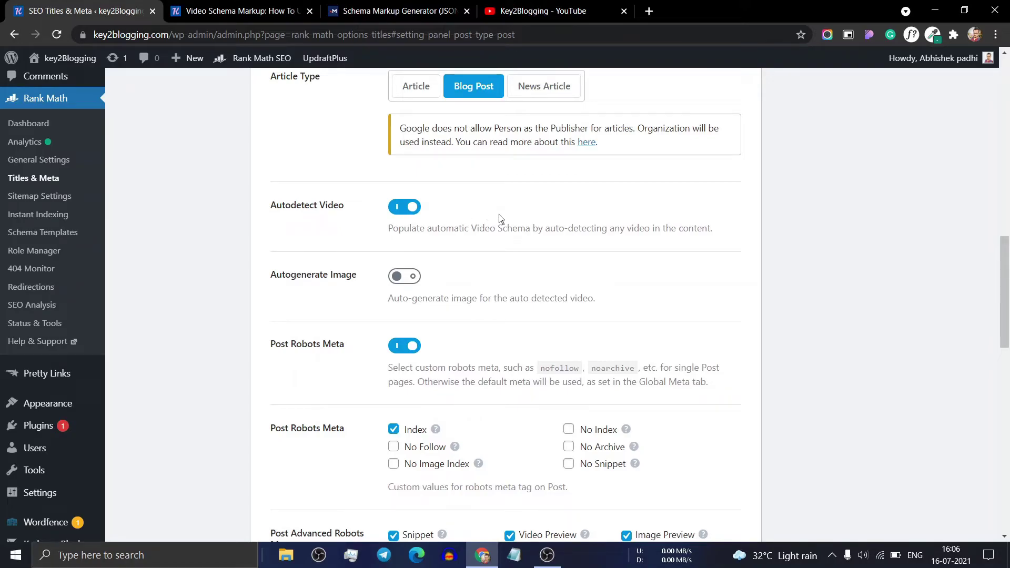
scroll(141, 153, "up", 7)
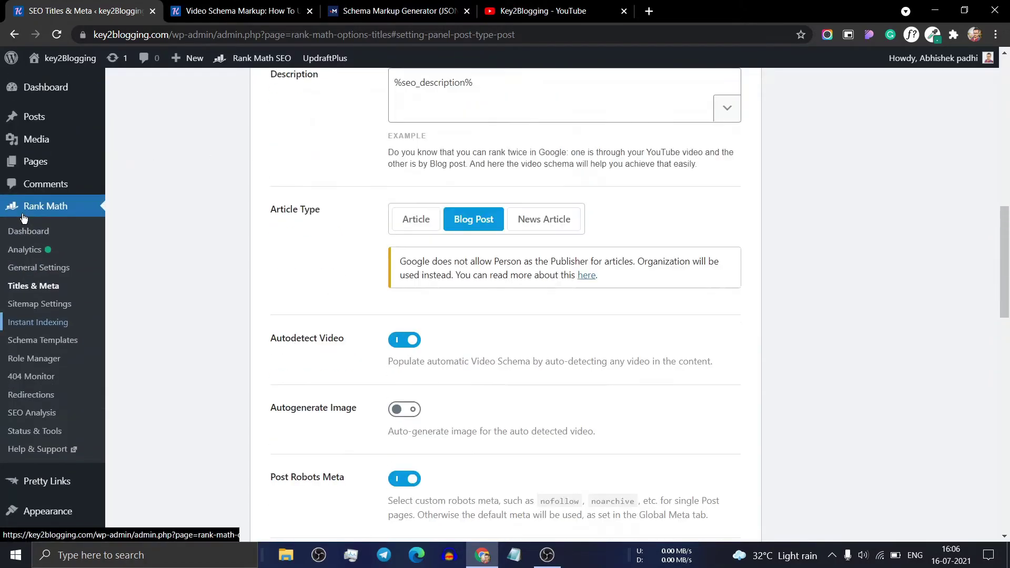
- Open the Video Schema Markup post for editing with its Rank Math schemas in use shown, and update the post
left_click(51, 122)
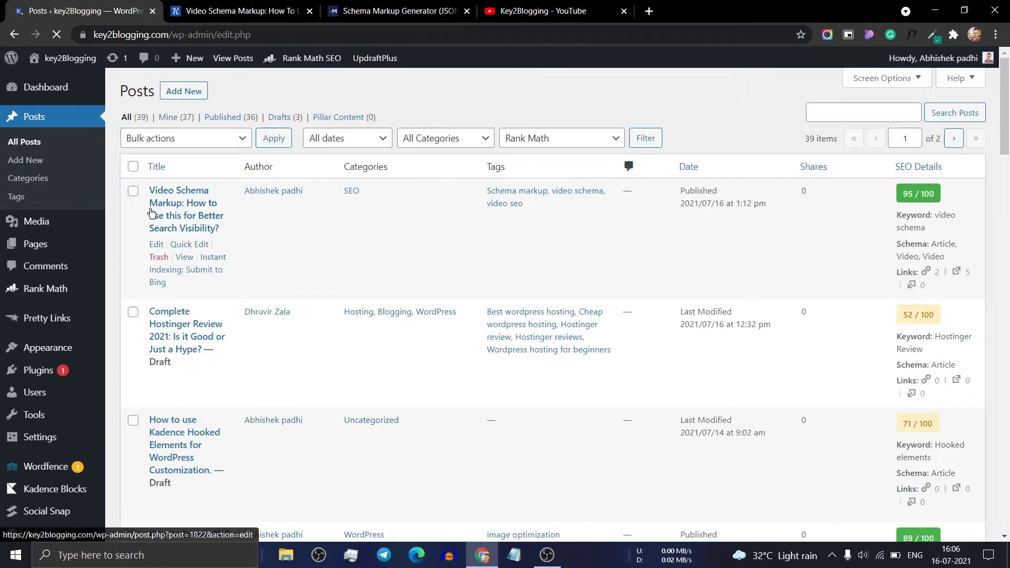
left_click(155, 248)
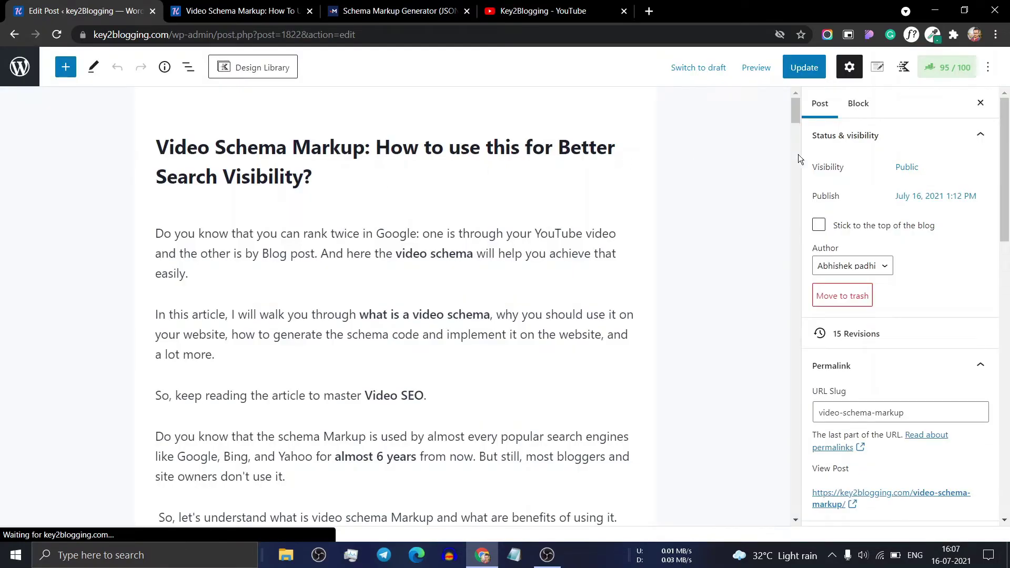
left_click(947, 67)
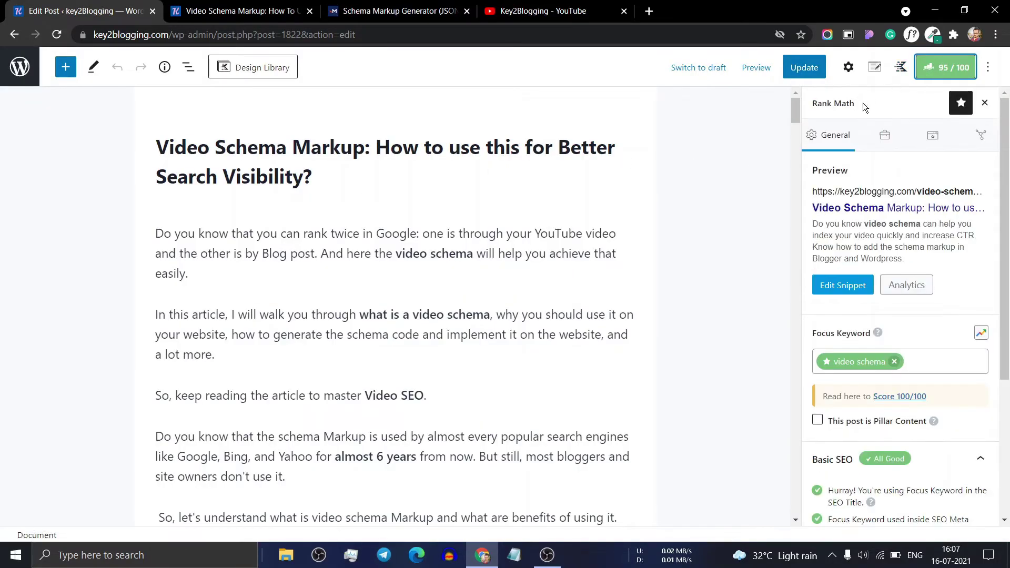
left_click(928, 135)
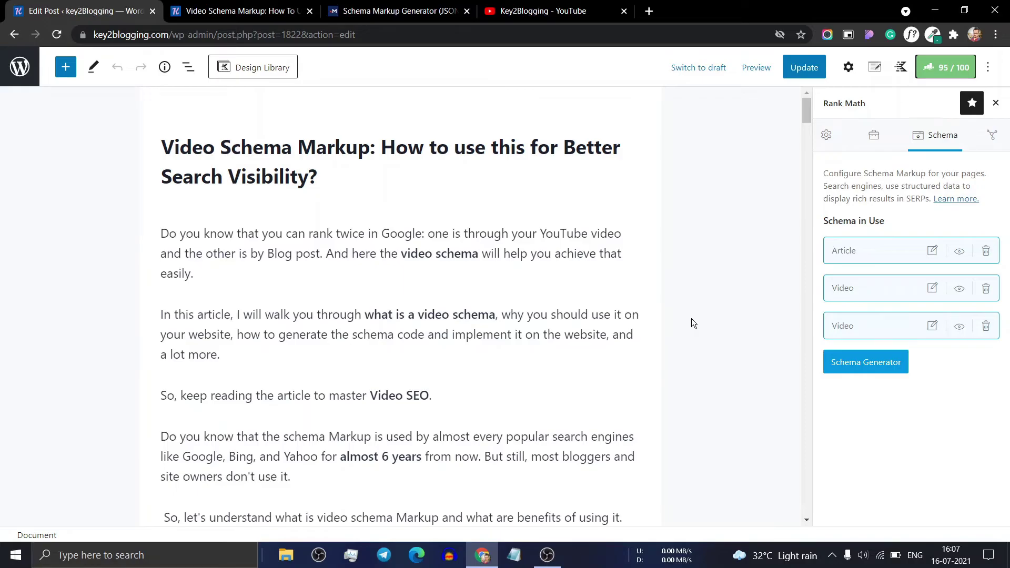
left_click_drag(806, 116, 808, 513)
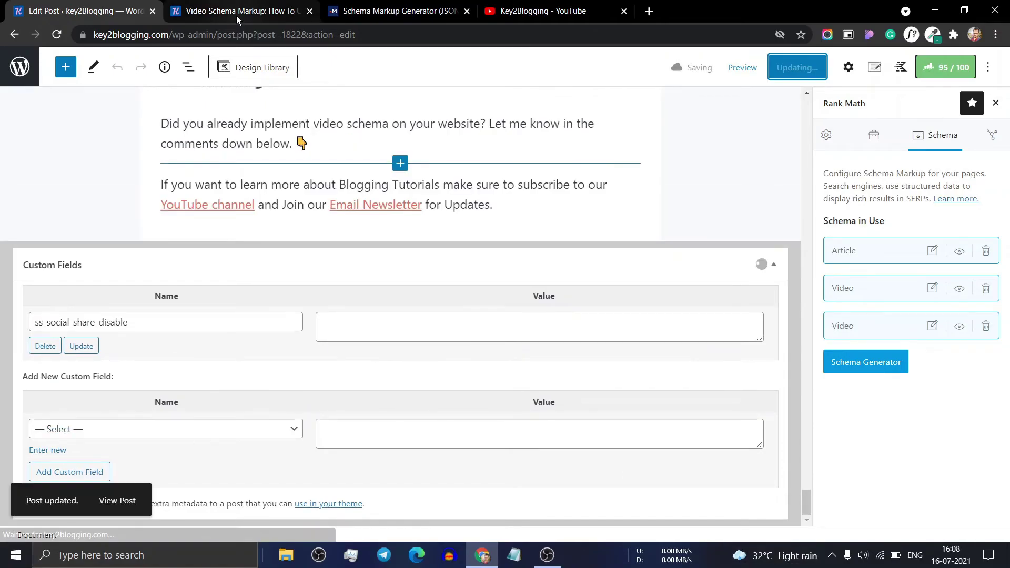
- Review the published article's instructions for adding schema data in WordPress without a plugin, from Step-1 through Step-5
left_click(236, 13)
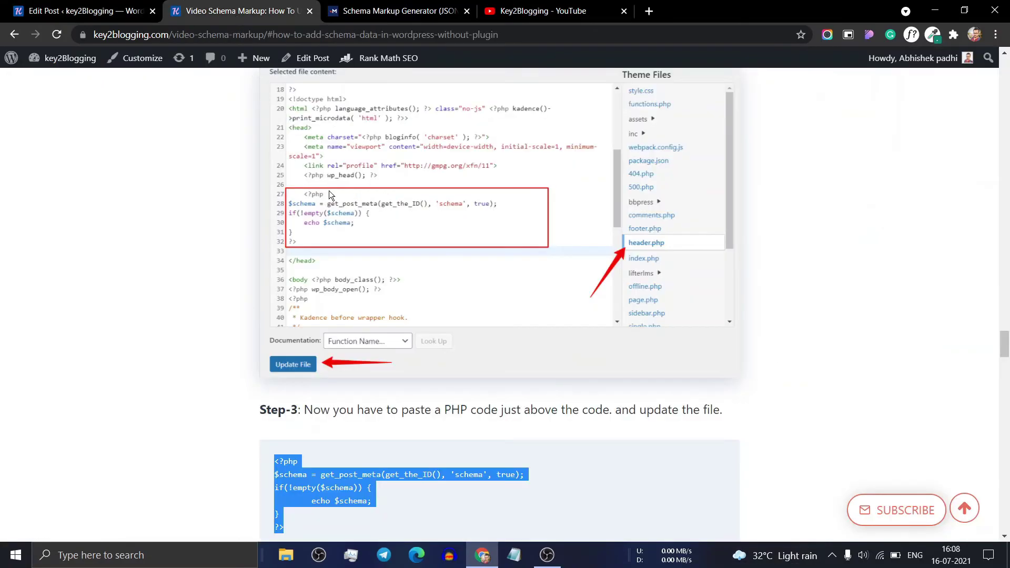
scroll(232, 282, "up", 5)
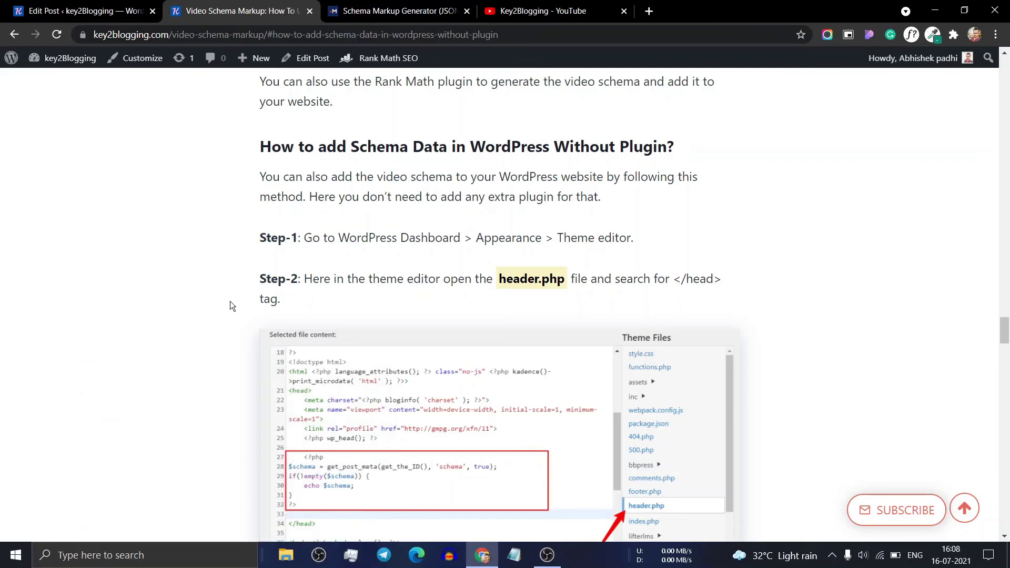
scroll(236, 316, "down", 4)
scroll(236, 316, "down", 7)
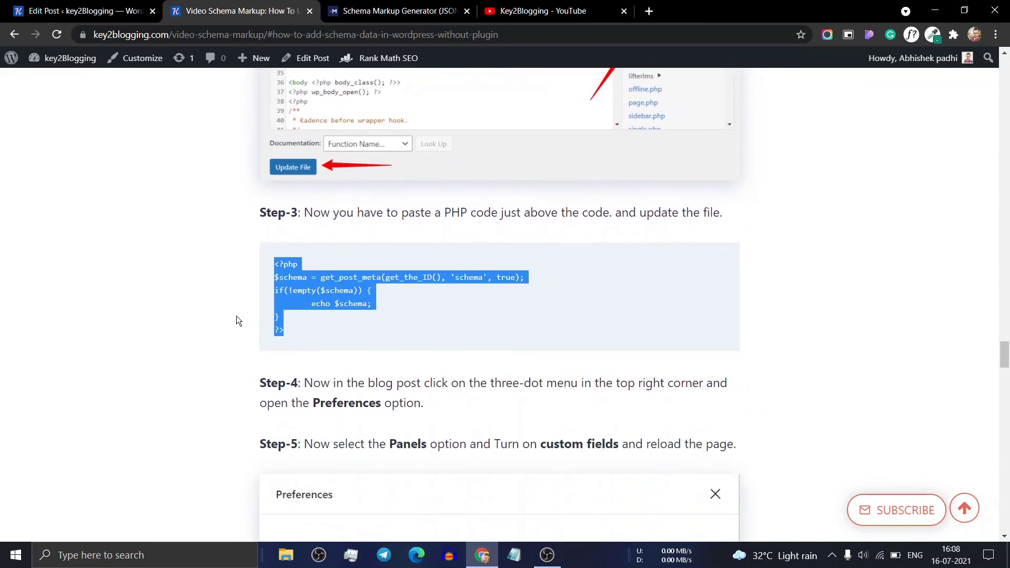